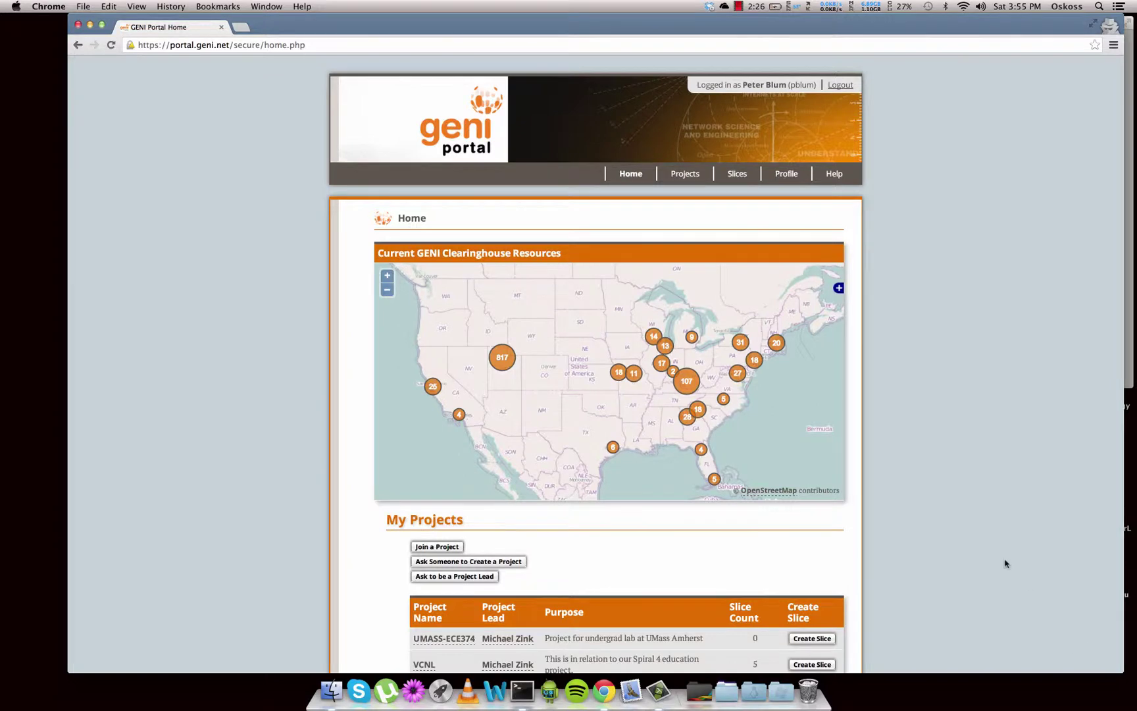
Go to the Profile page from the GENI Portal top navigation bar.
{"action": "left_click", "coordinate": [787, 178]}
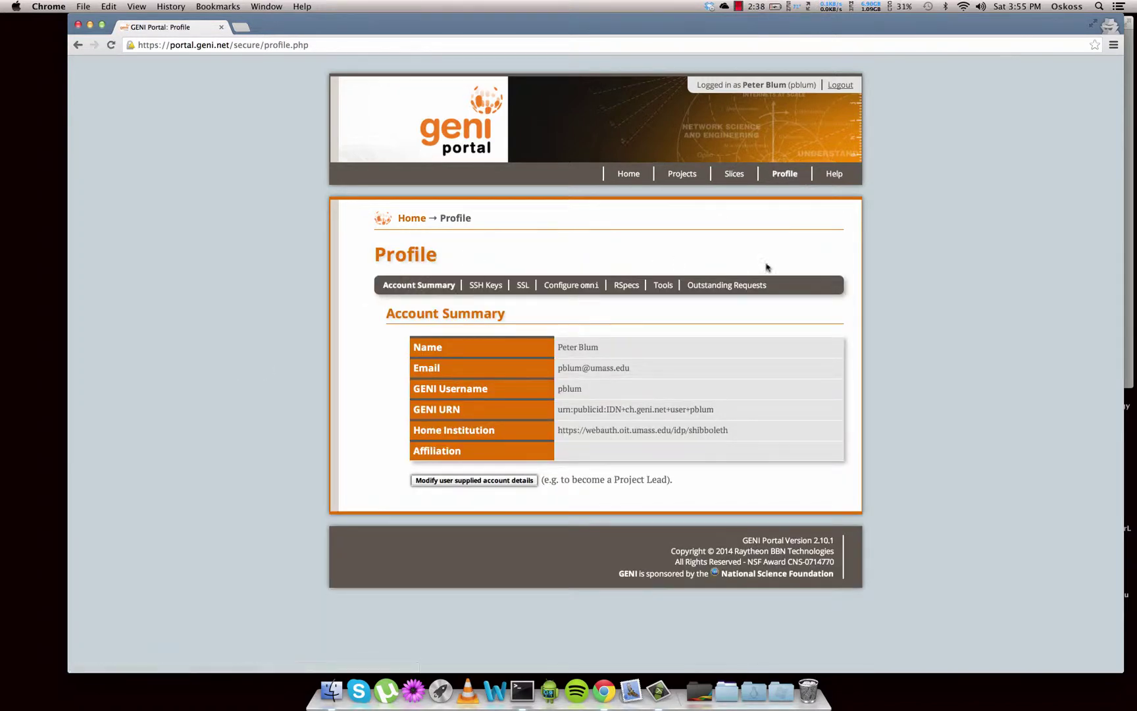
From the SSH Keys tab, generate a new SSH keypair protected by a passphrase entered twice.
{"action": "left_click", "coordinate": [481, 285]}
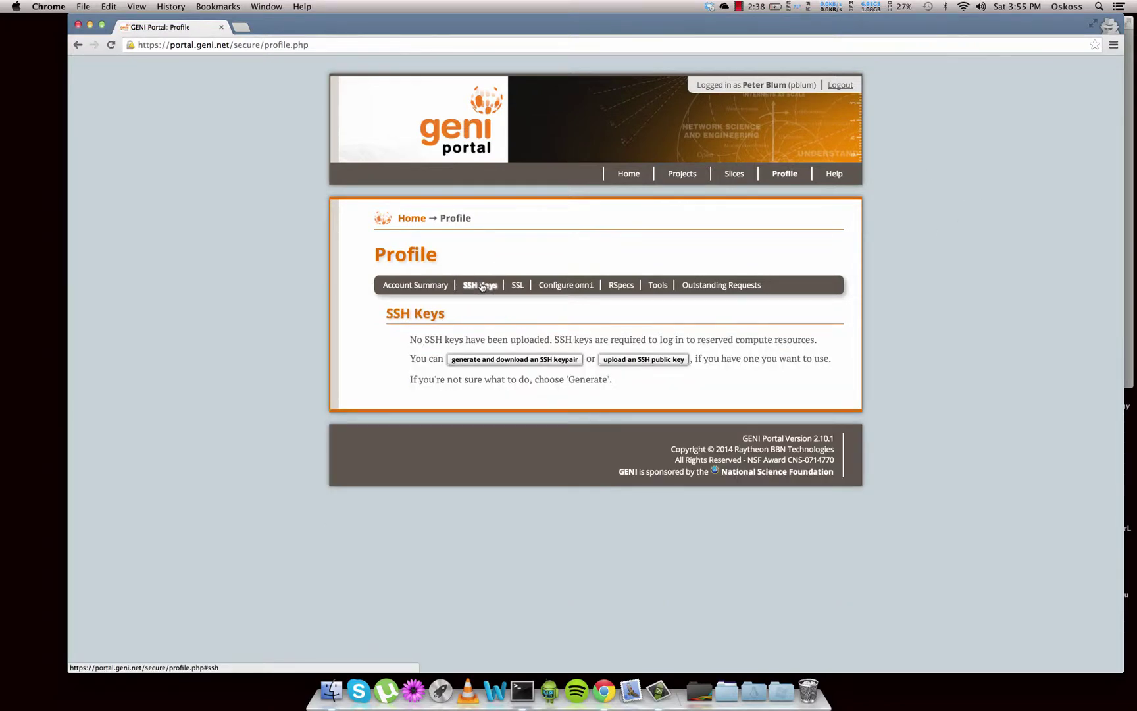
{"action": "left_click", "coordinate": [530, 360]}
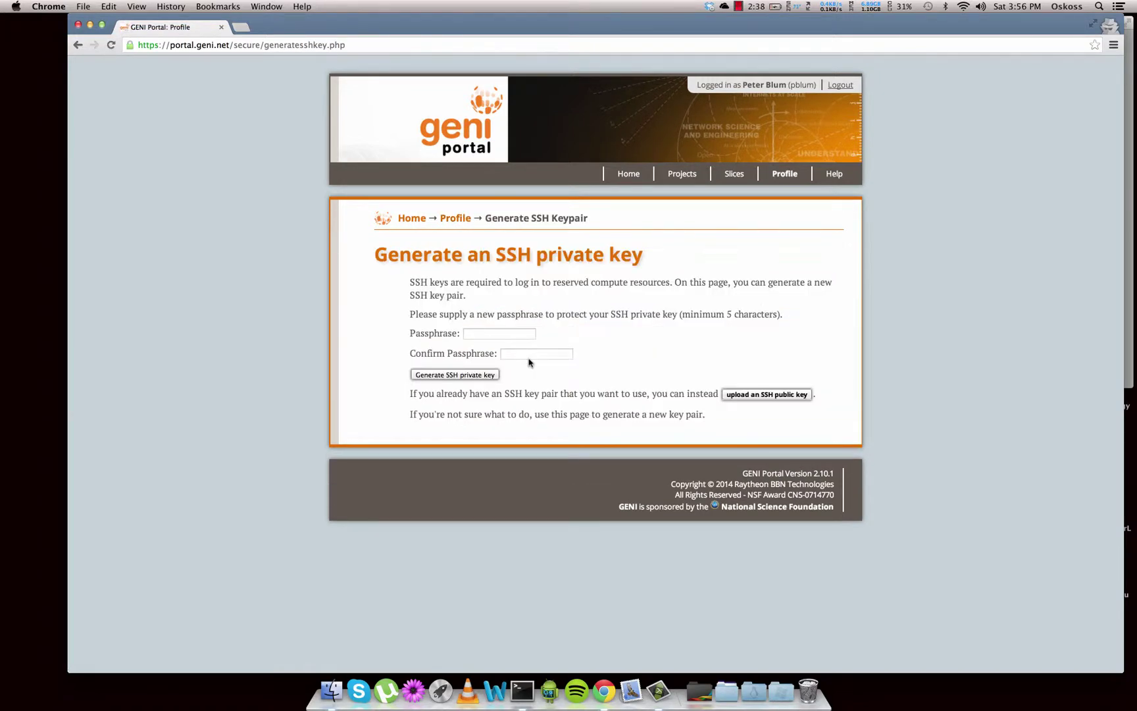
{"action": "left_click", "coordinate": [514, 336]}
{"action": "type", "text": "••••••••"}
{"action": "key", "text": "Tab"}
{"action": "type", "text": "••••••••"}
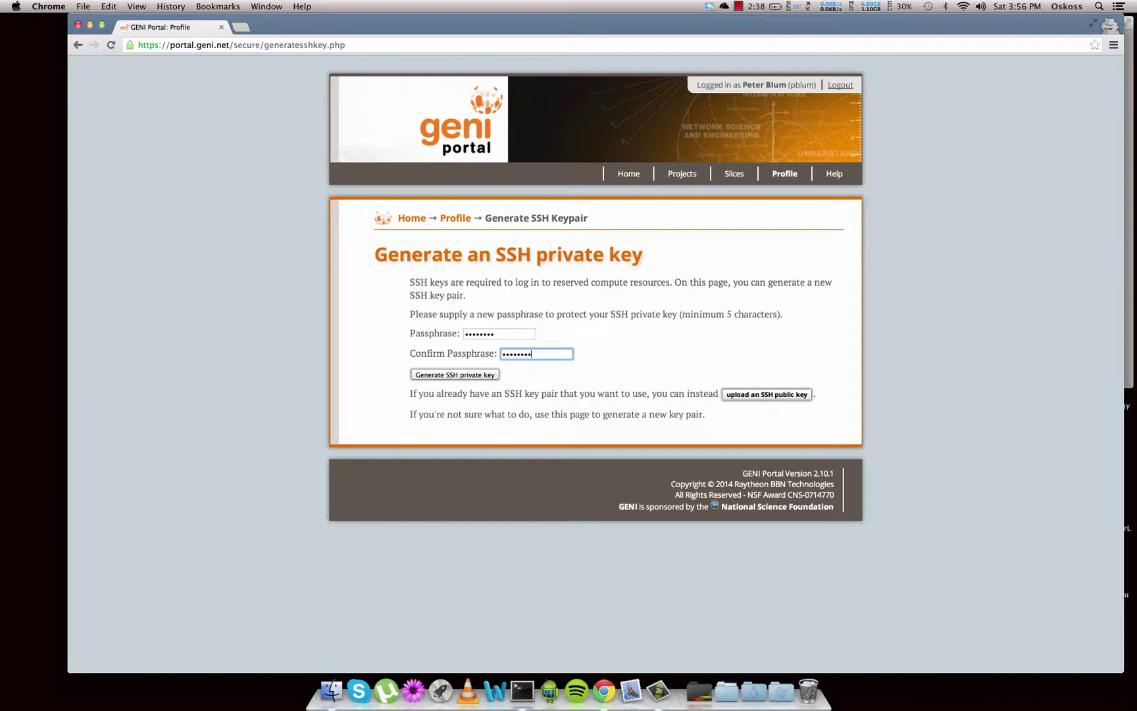
{"action": "left_click", "coordinate": [480, 376]}
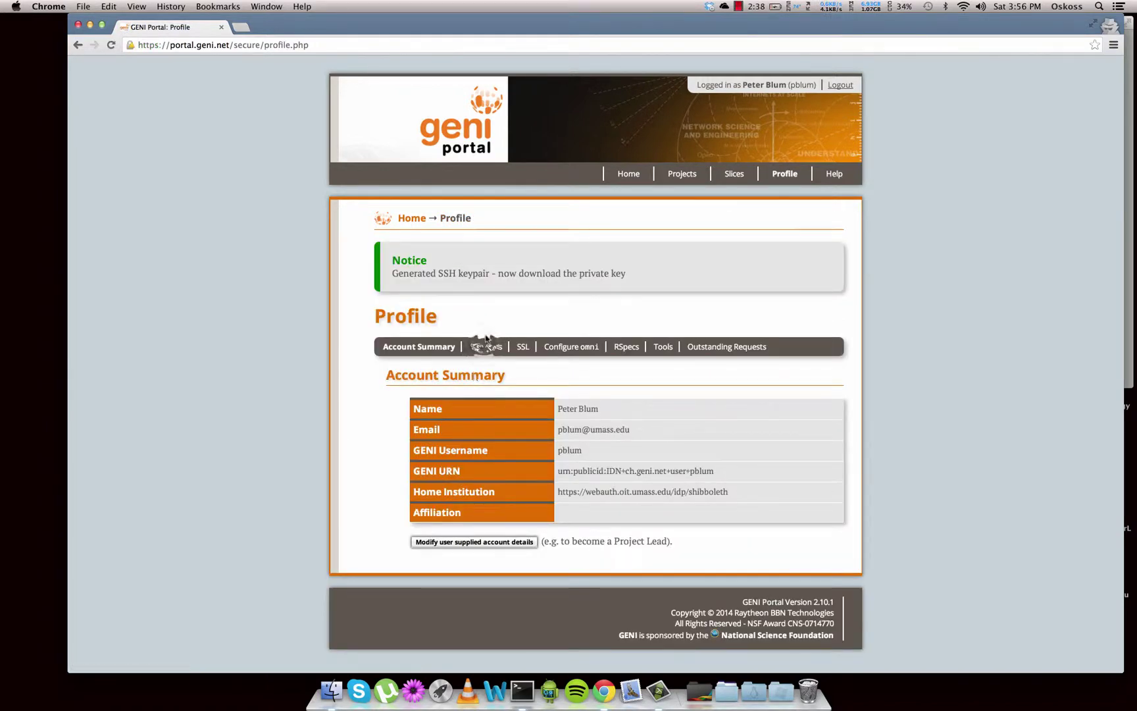
Download the private key id_geni_ssh_rsa and public key id_geni_ssh_rsa.pub from SSH Keys.
{"action": "left_click", "coordinate": [485, 347]}
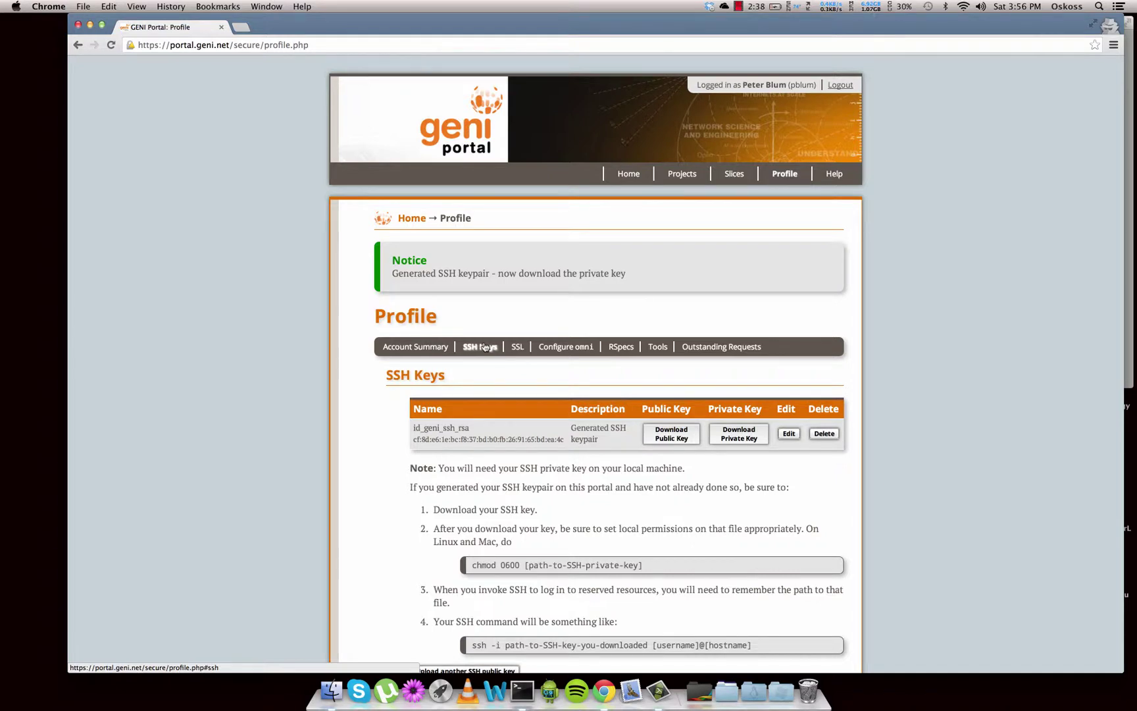
{"action": "scroll", "coordinate": [632, 395], "scroll_direction": "down", "scroll_amount": 4}
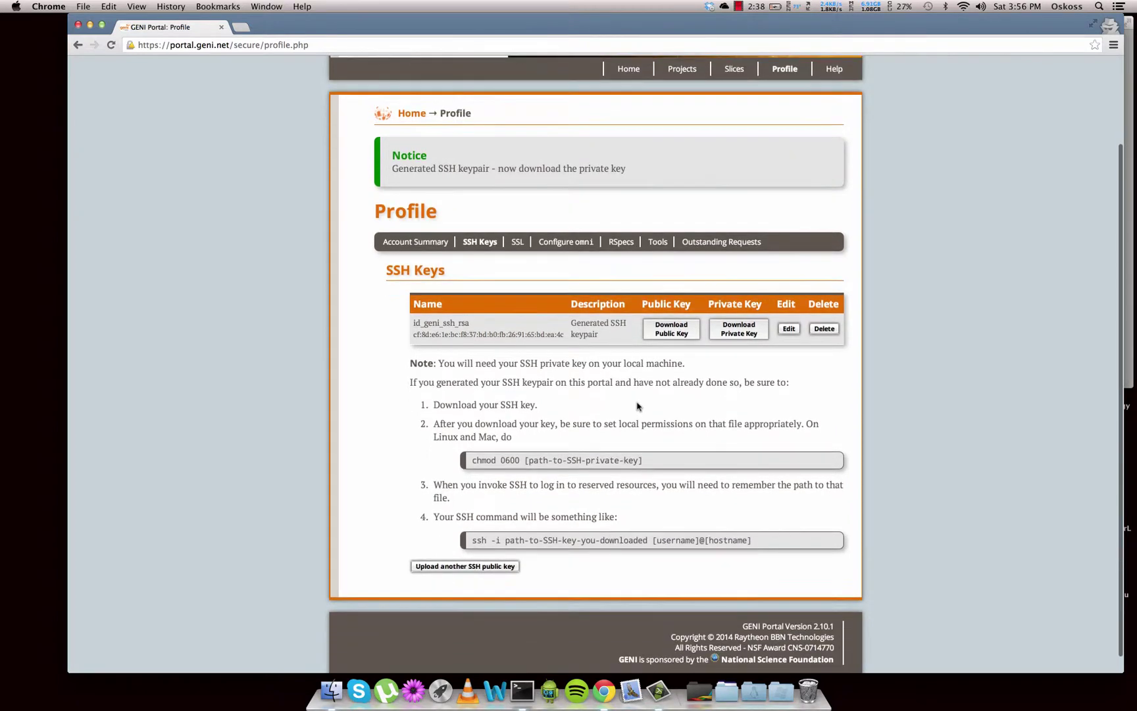
{"action": "scroll", "coordinate": [637, 406], "scroll_direction": "up", "scroll_amount": 2}
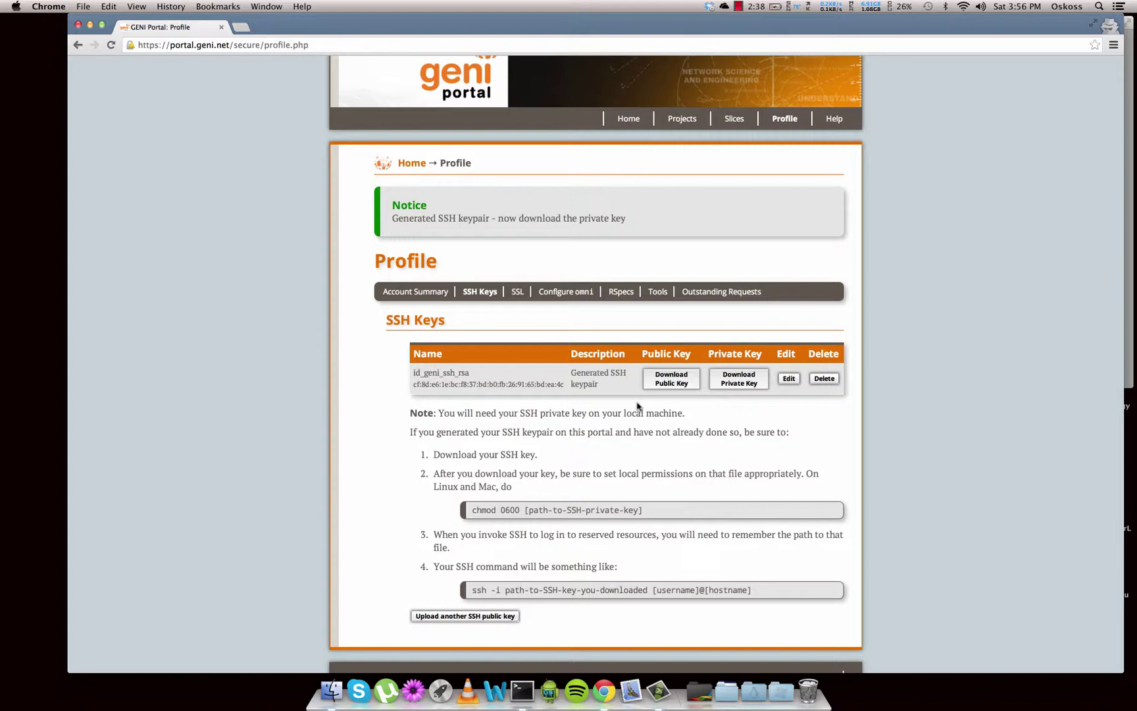
{"action": "scroll", "coordinate": [637, 406], "scroll_direction": "down", "scroll_amount": 1}
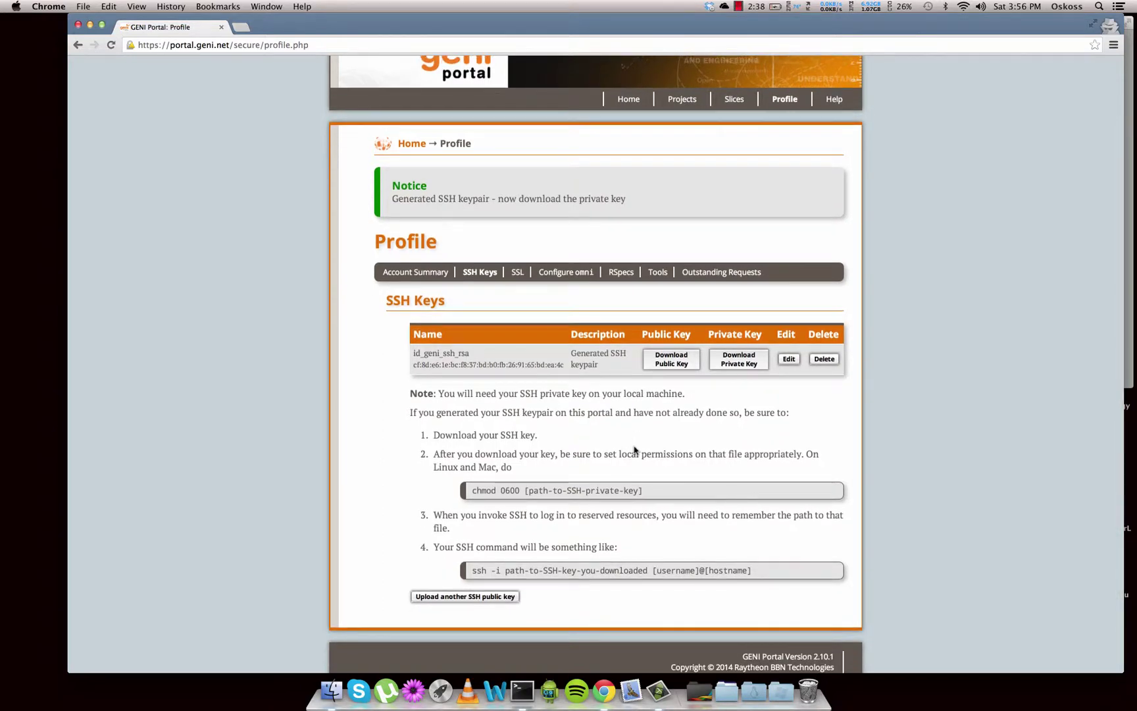
{"action": "left_click", "coordinate": [740, 362]}
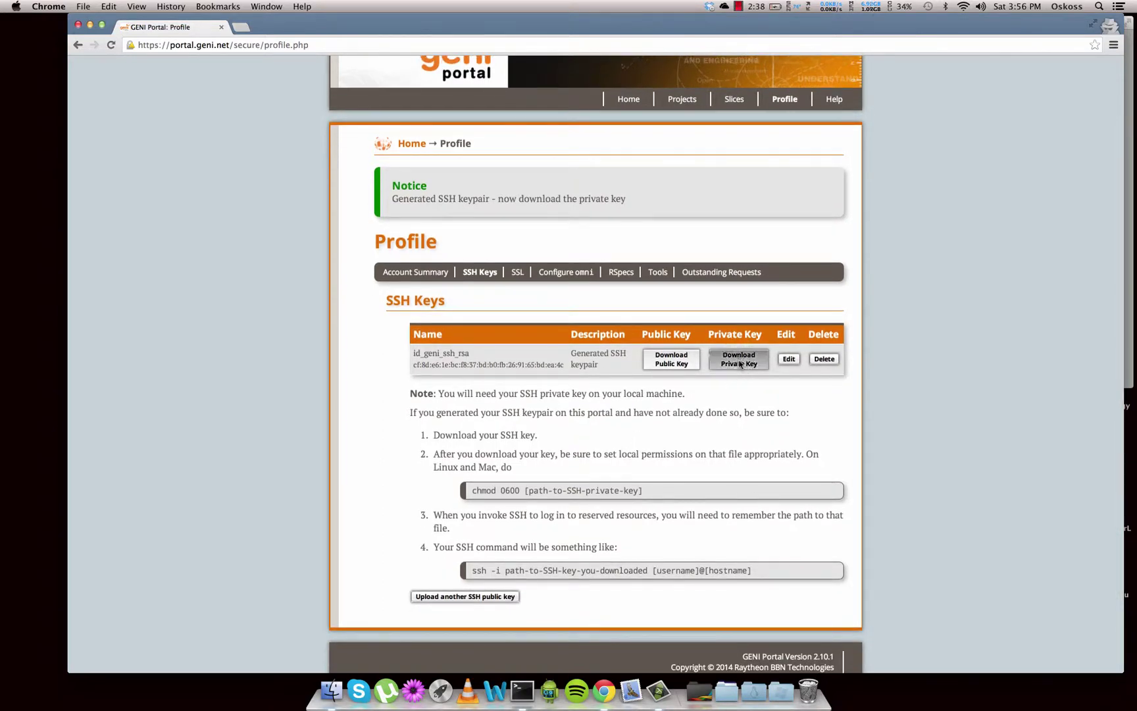
{"action": "left_click", "coordinate": [665, 360]}
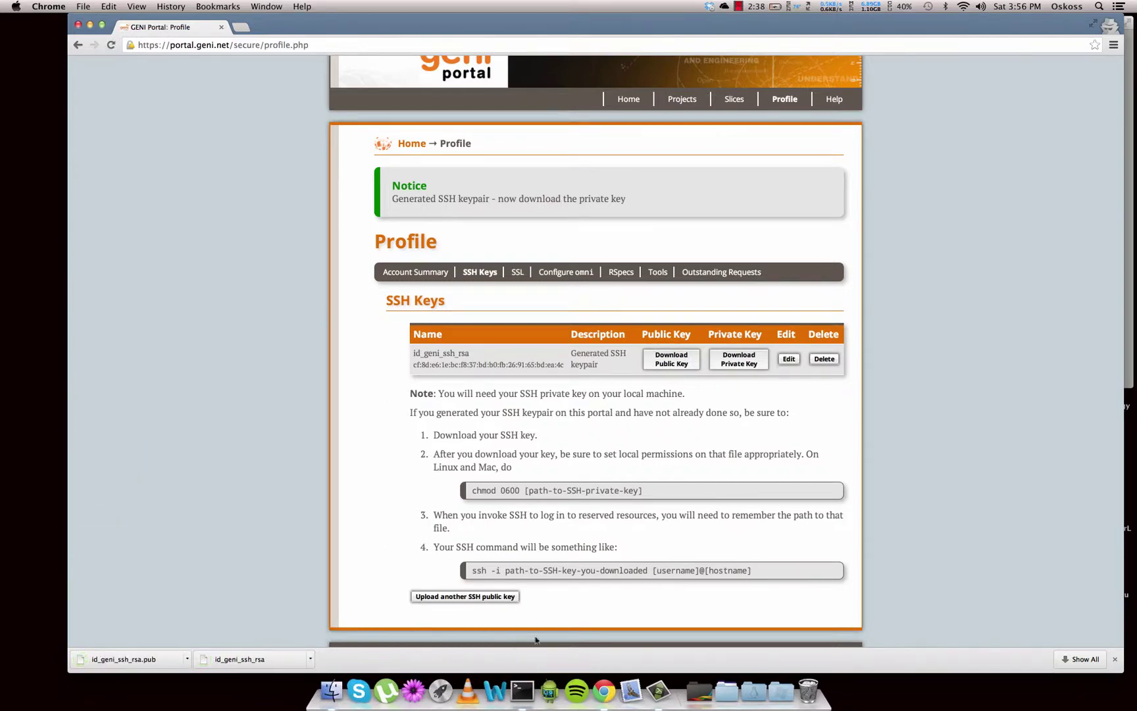
Open Terminal, change into ~/.ssh with cd ~ and cd .ssh, and list it.
{"action": "left_click", "coordinate": [528, 676]}
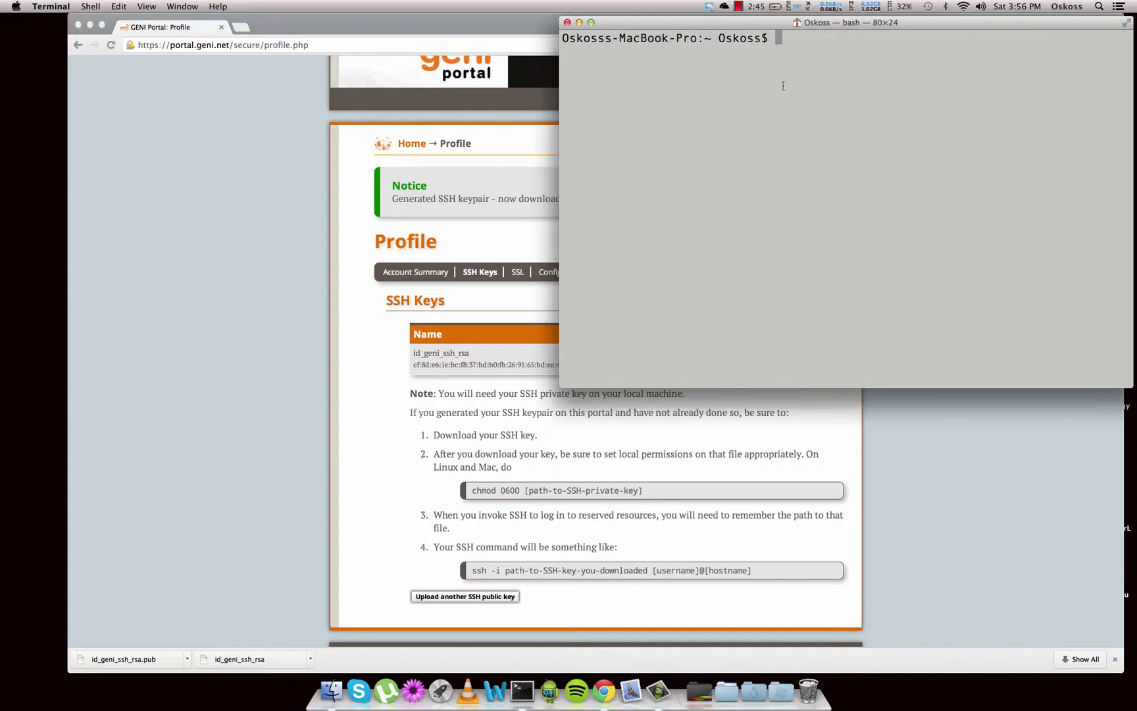
{"action": "type", "text": "cd ~"}
{"action": "key", "text": "Return"}
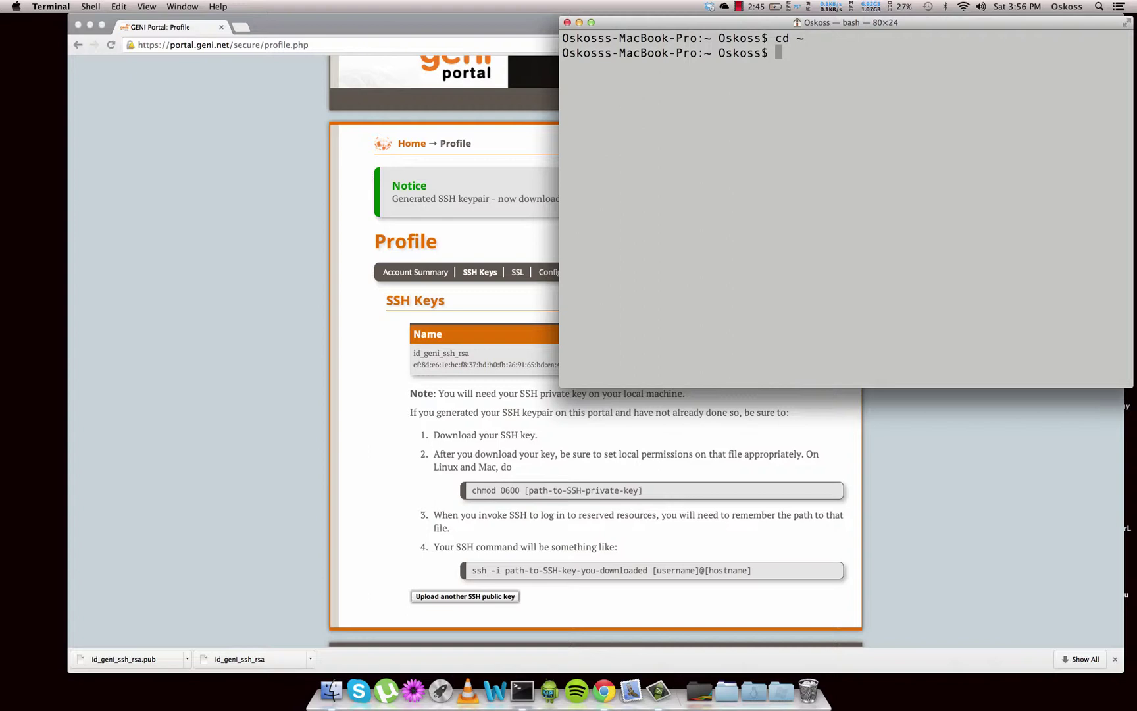
{"action": "type", "text": "cd .ssh"}
{"action": "key", "text": "Return"}
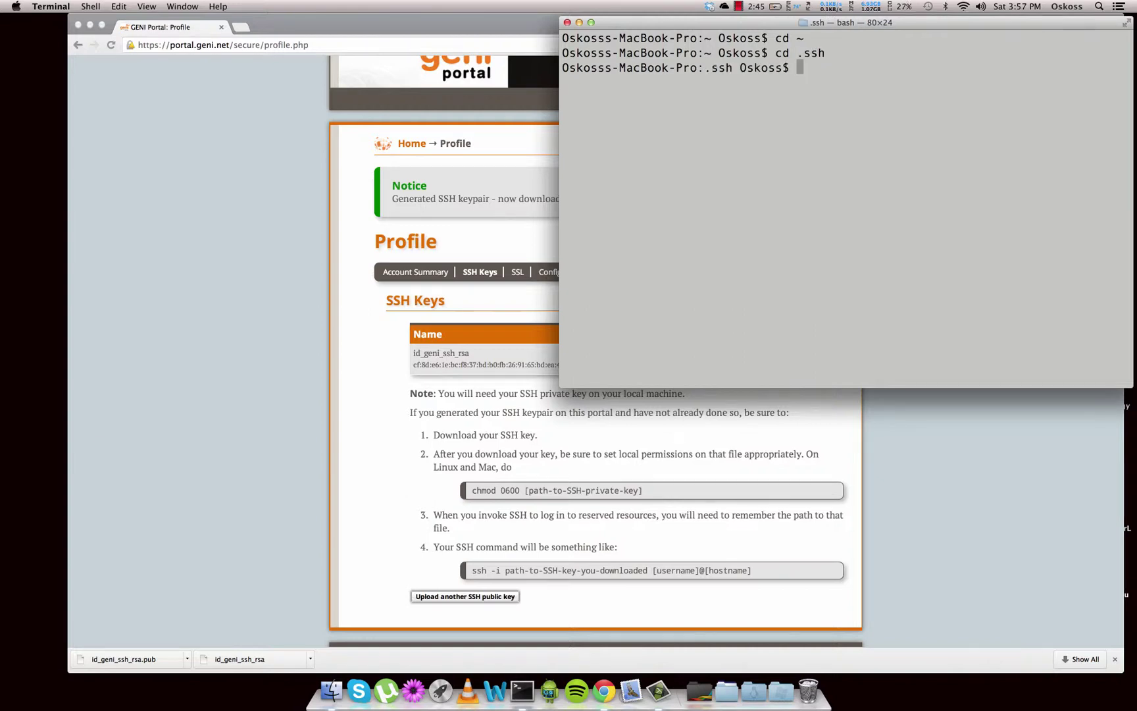
{"action": "type", "text": "ls"}
{"action": "key", "text": "Return"}
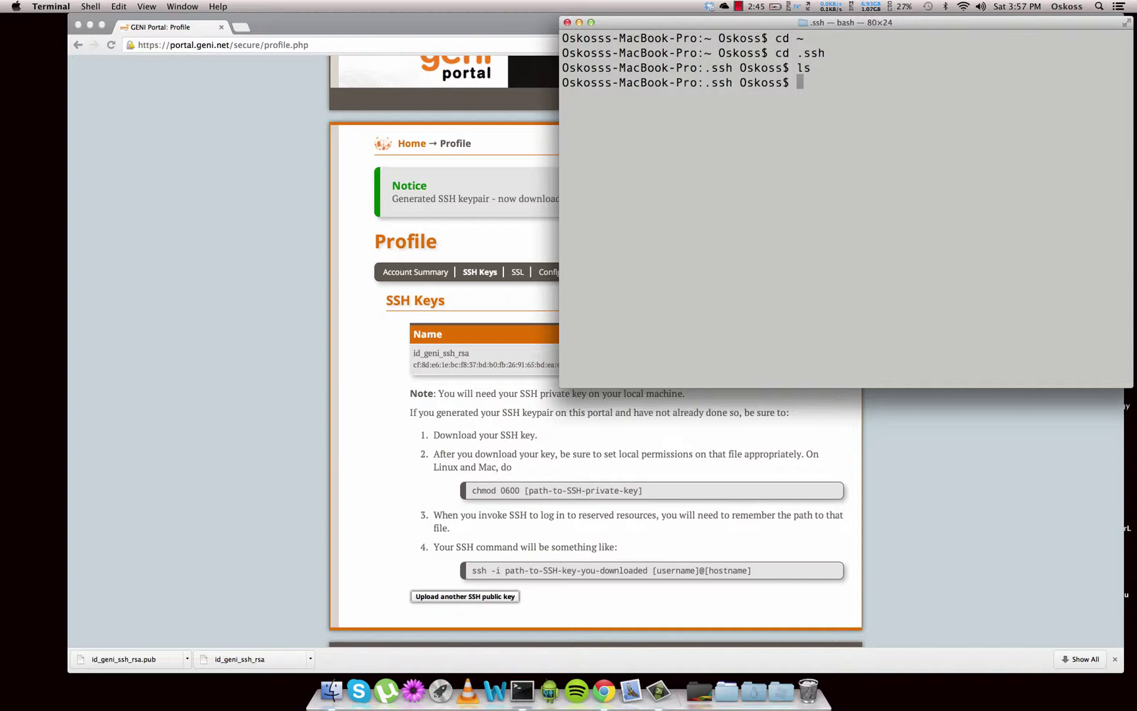
Begin typing a cp command at the prompt.
{"action": "type", "text": "cp"}
{"action": "key", "text": "BackSpace"}
{"action": "key", "text": "BackSpace"}
{"action": "type", "text": "cp"}
Drag the downloaded id_geni_ssh_rsa.pub file onto the Terminal command line.
{"action": "left_click", "coordinate": [185, 660]}
{"action": "left_click", "coordinate": [224, 643]}
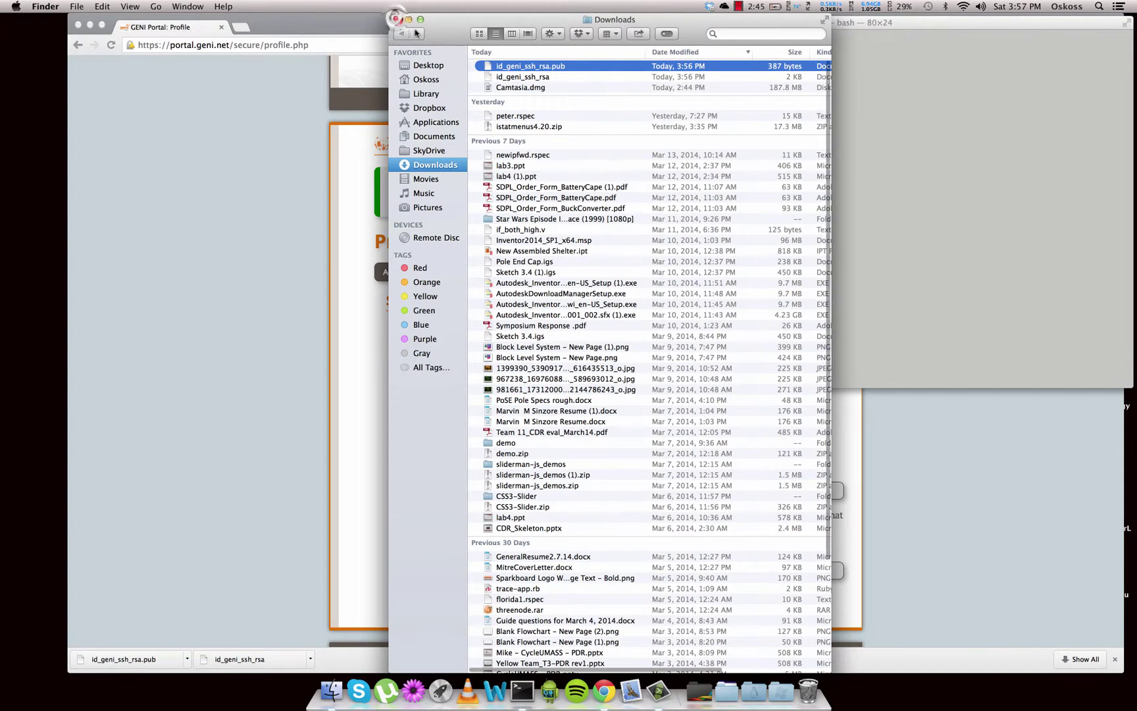
{"action": "left_click_drag", "start_coordinate": [602, 33], "coordinate": [763, 108]}
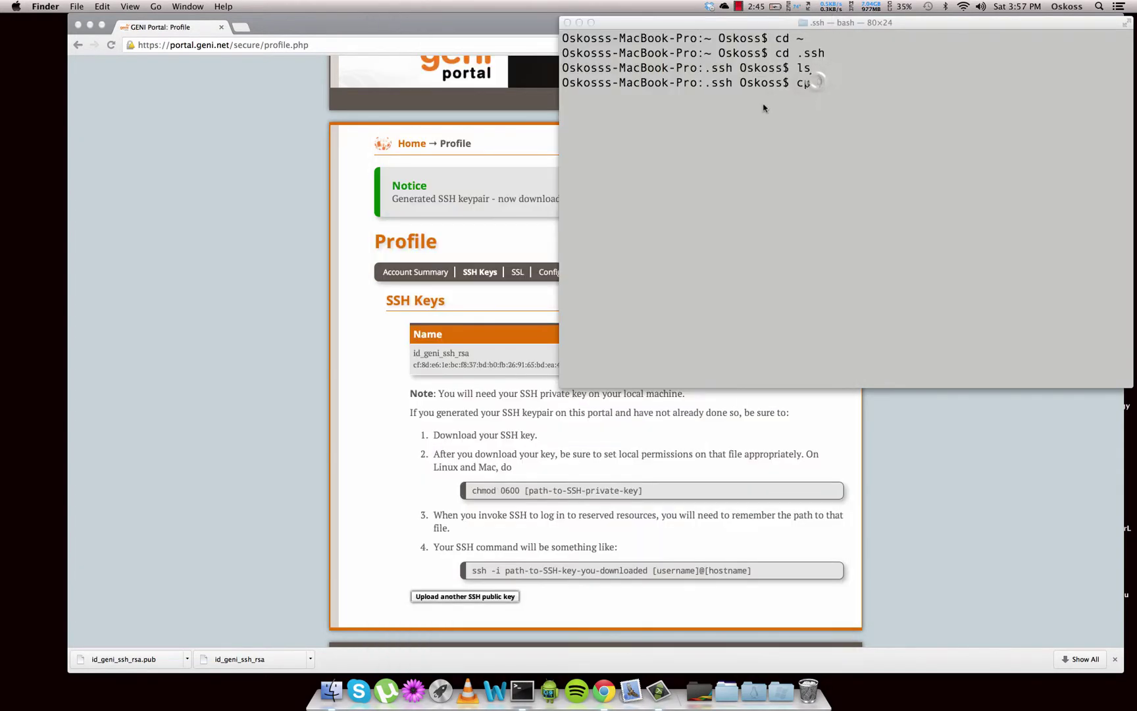
{"action": "left_click", "coordinate": [763, 107]}
Run cp ~/Downloads/id_geni_ssh_rsa.pub ~/.ssh/ and list the folder to check.
{"action": "type", "text": "~"}
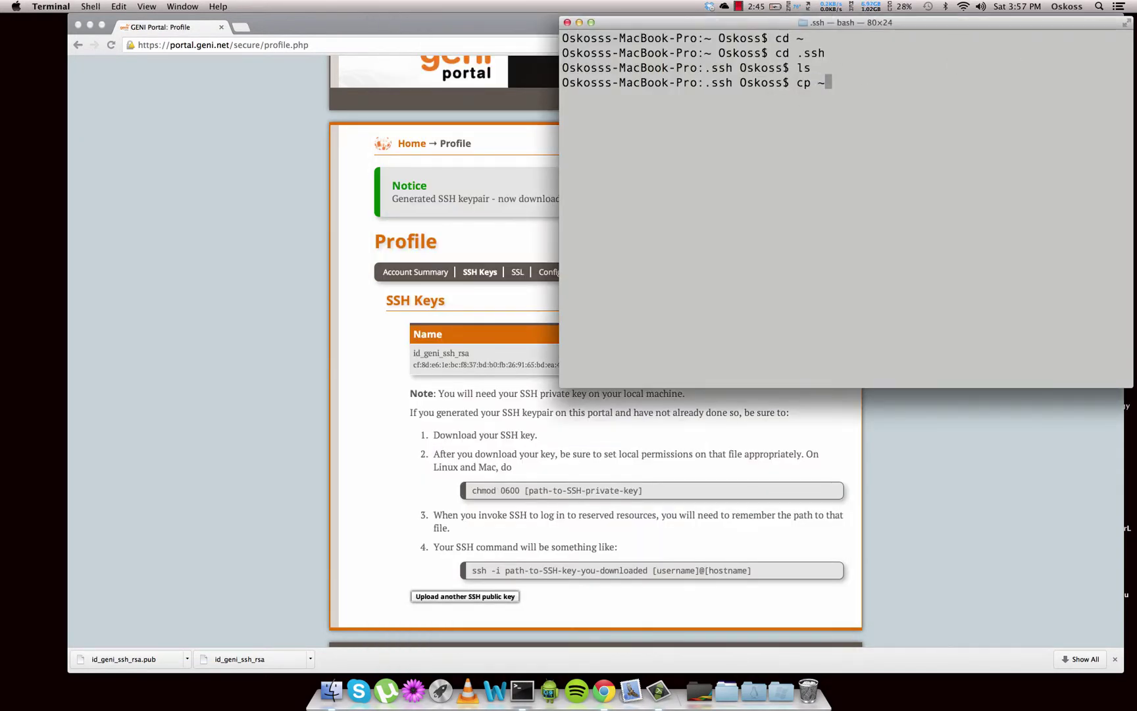
{"action": "type", "text": "/D"}
{"action": "key", "text": "BackSpace"}
{"action": "key", "text": "BackSpace"}
{"action": "type", "text": "Dow"}
{"action": "key", "text": "BackSpace"}
{"action": "key", "text": "BackSpace"}
{"action": "key", "text": "BackSpace"}
{"action": "type", "text": "/Dow"}
{"action": "key", "text": "Tab"}
{"action": "type", "text": "id_g"}
{"action": "key", "text": "Tab"}
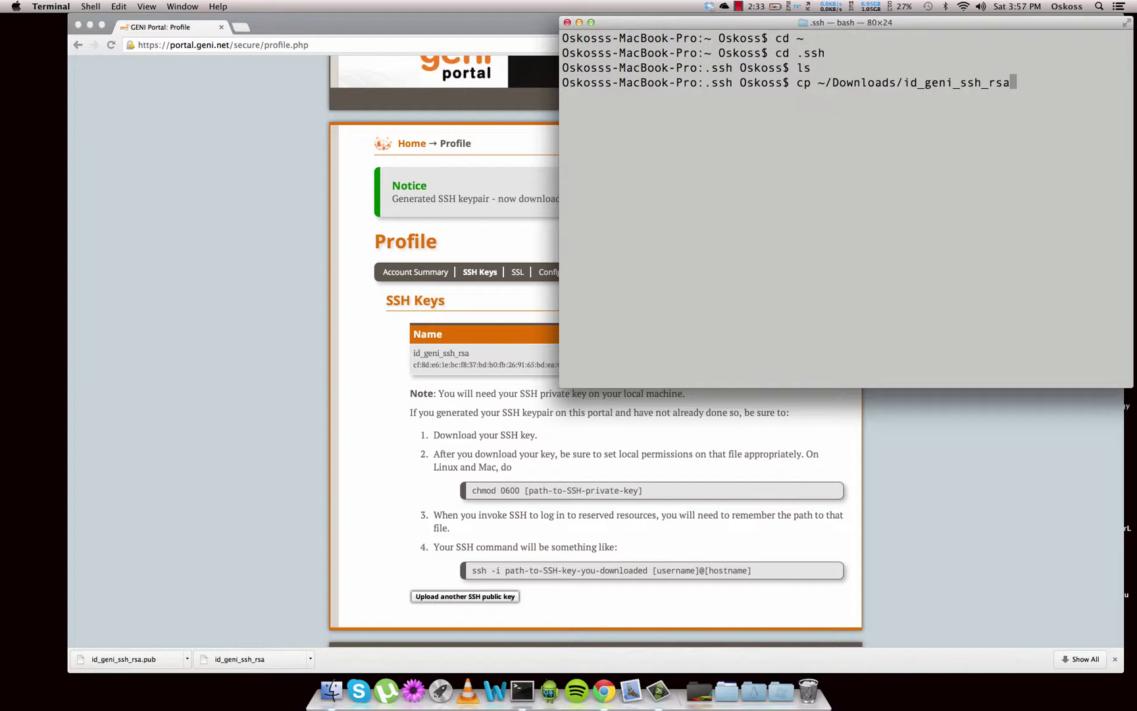
{"action": "type", "text": "."}
{"action": "type", "text": "p"}
{"action": "key", "text": "Tab"}
{"action": "type", "text": "~/.ssh/"}
{"action": "key", "text": "Return"}
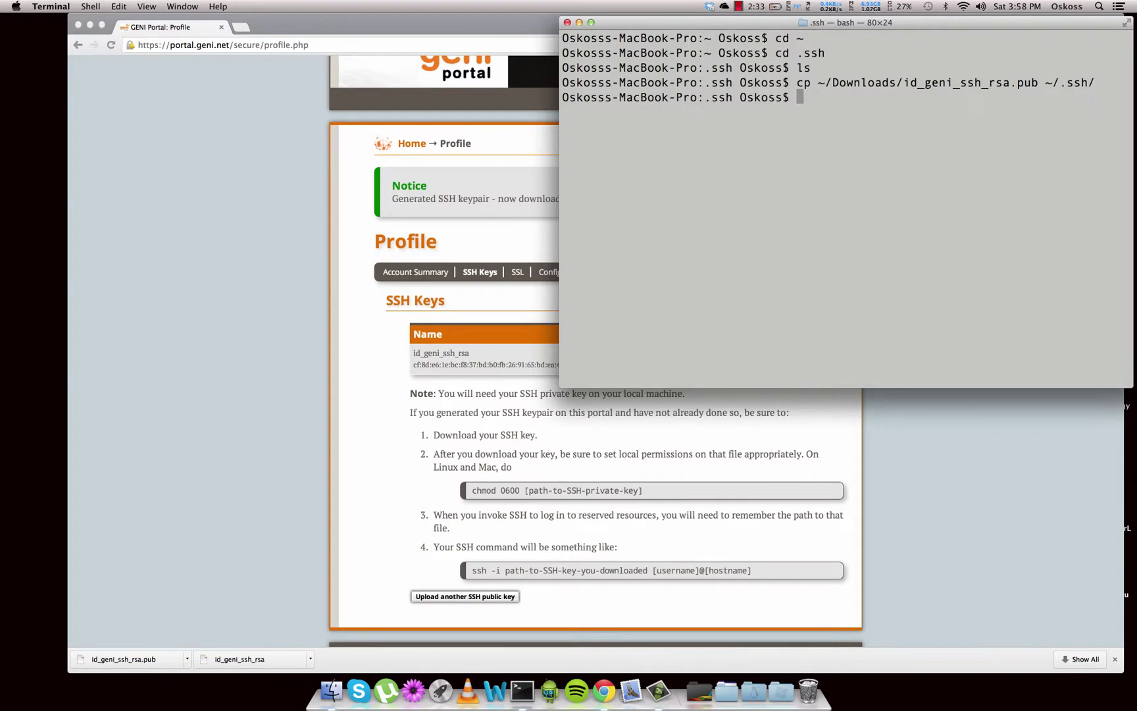
{"action": "type", "text": "ls"}
{"action": "key", "text": "Return"}
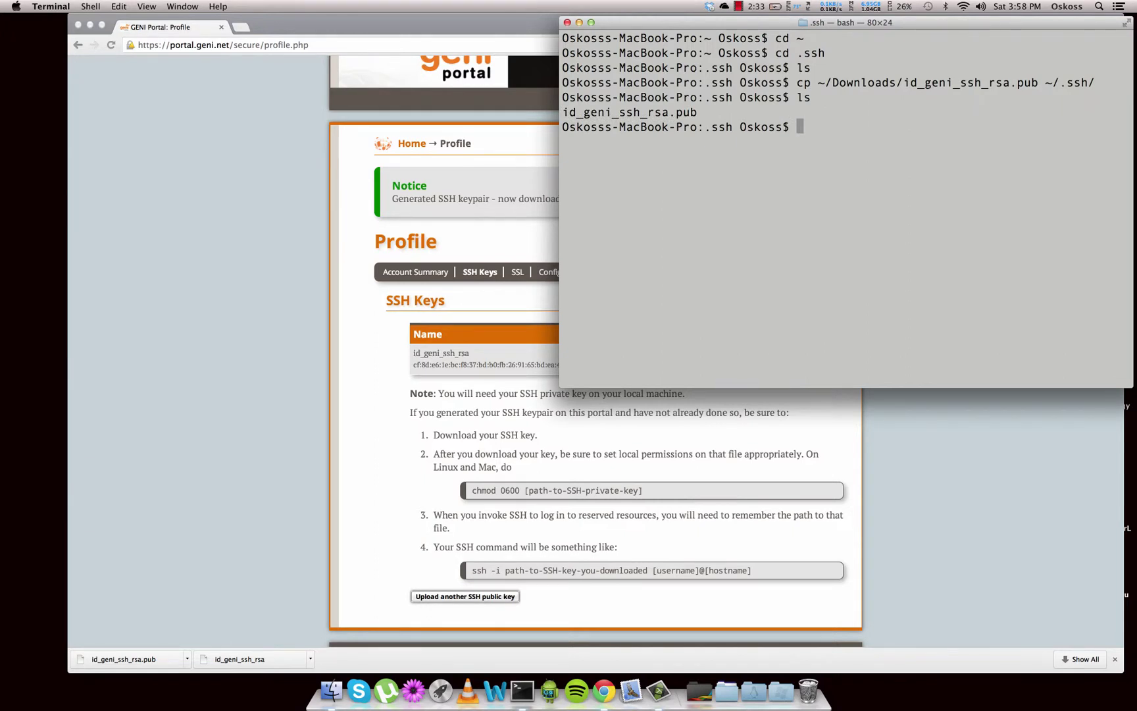
Re-run the copy without .pub to copy id_geni_ssh_rsa, then list both keys.
{"action": "key", "text": "Up"}
{"action": "key", "text": "Up"}
{"action": "key", "text": "Left"}
{"action": "key", "text": "Left"}
{"action": "key", "text": "Left"}
{"action": "key", "text": "Left"}
{"action": "key", "text": "Left"}
{"action": "key", "text": "Left"}
{"action": "key", "text": "Left"}
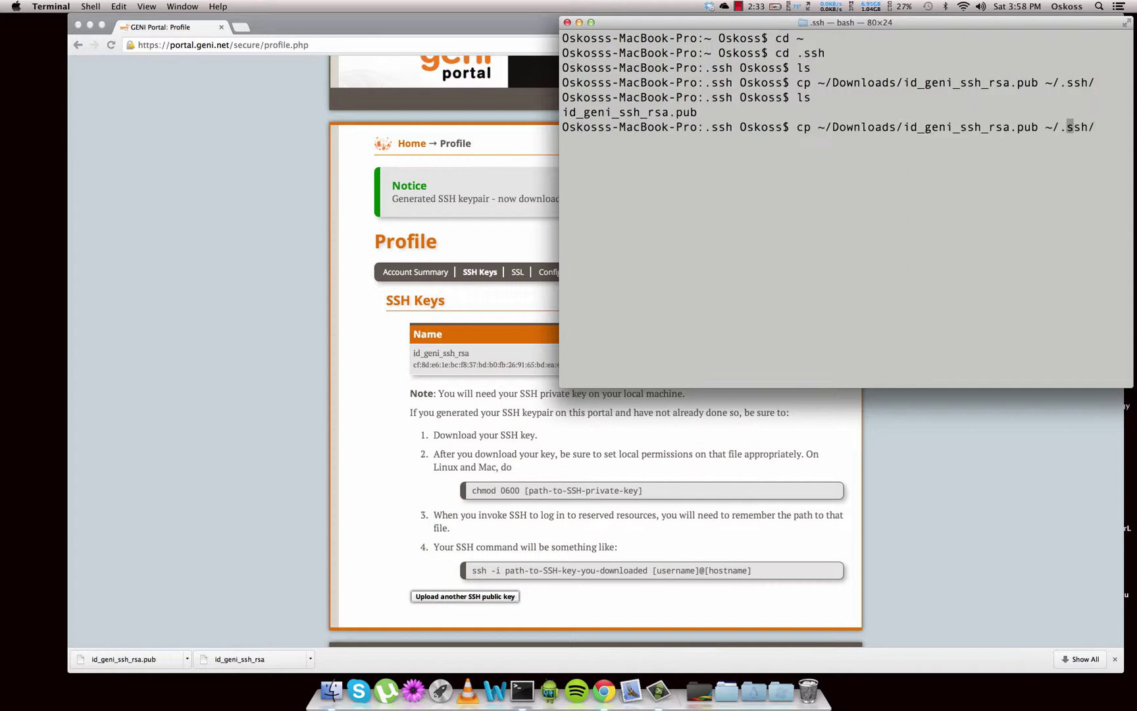
{"action": "key", "text": "BackSpace"}
{"action": "key", "text": "BackSpace"}
{"action": "key", "text": "BackSpace"}
{"action": "key", "text": "BackSpace"}
{"action": "key", "text": "Return"}
{"action": "type", "text": "ls"}
{"action": "key", "text": "Return"}
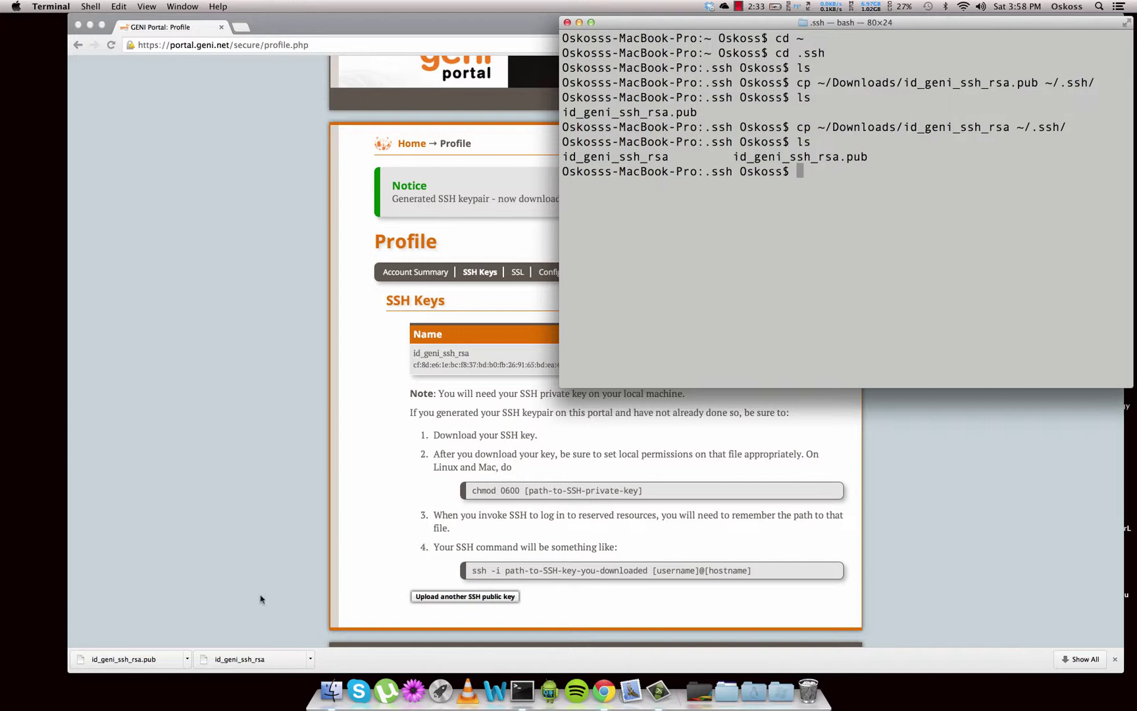
Run chmod 0600 id_geni_ssh_rsa to restrict the private key's permissions.
{"action": "left_click_drag", "start_coordinate": [667, 156], "coordinate": [563, 156]}
{"action": "left_click", "coordinate": [816, 184]}
{"action": "type", "text": "c"}
{"action": "type", "text": "mod 0600 id"}
{"action": "key", "text": "Tab"}
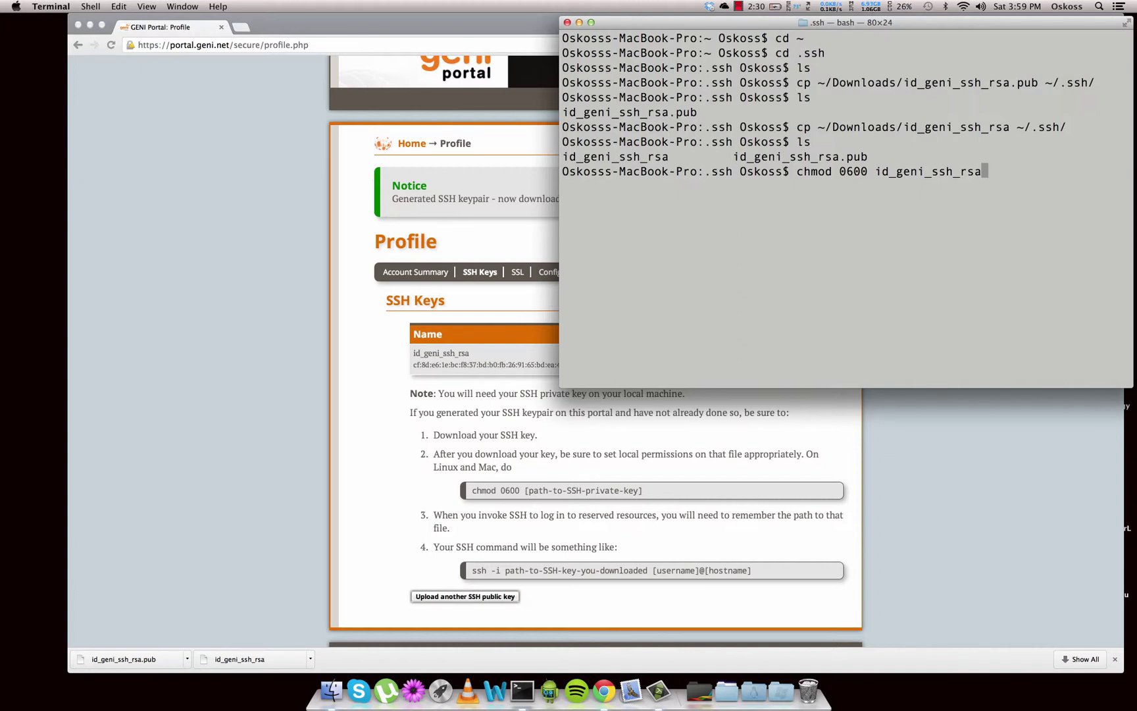
{"action": "key", "text": "Return"}
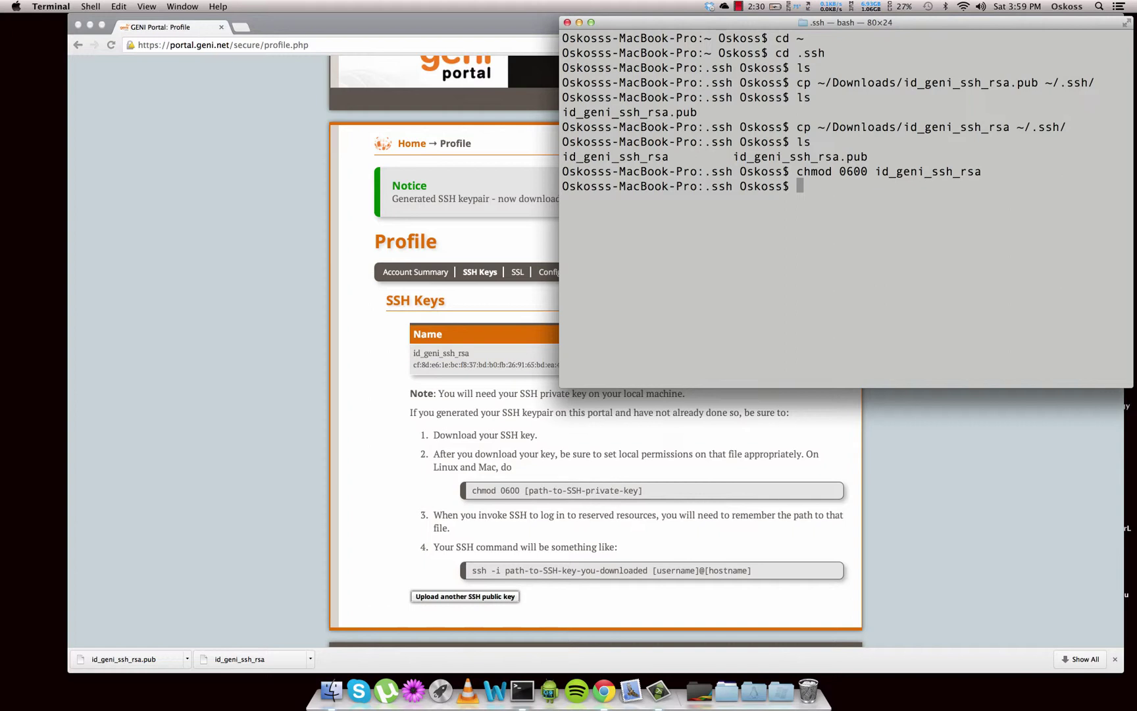
Type ssh -i ~/.ssh/id_geni_ssh_rsa followed by the username and @, then trim the end.
{"action": "type", "text": "sudo"}
{"action": "key", "text": "BackSpace"}
{"action": "key", "text": "BackSpace"}
{"action": "key", "text": "BackSpace"}
{"action": "key", "text": "BackSpace"}
{"action": "type", "text": "ssh"}
{"action": "key", "text": "BackSpace"}
{"action": "key", "text": "BackSpace"}
{"action": "key", "text": "BackSpace"}
{"action": "type", "text": "ssh -i ~/.ssh/id"}
{"action": "key", "text": "Tab"}
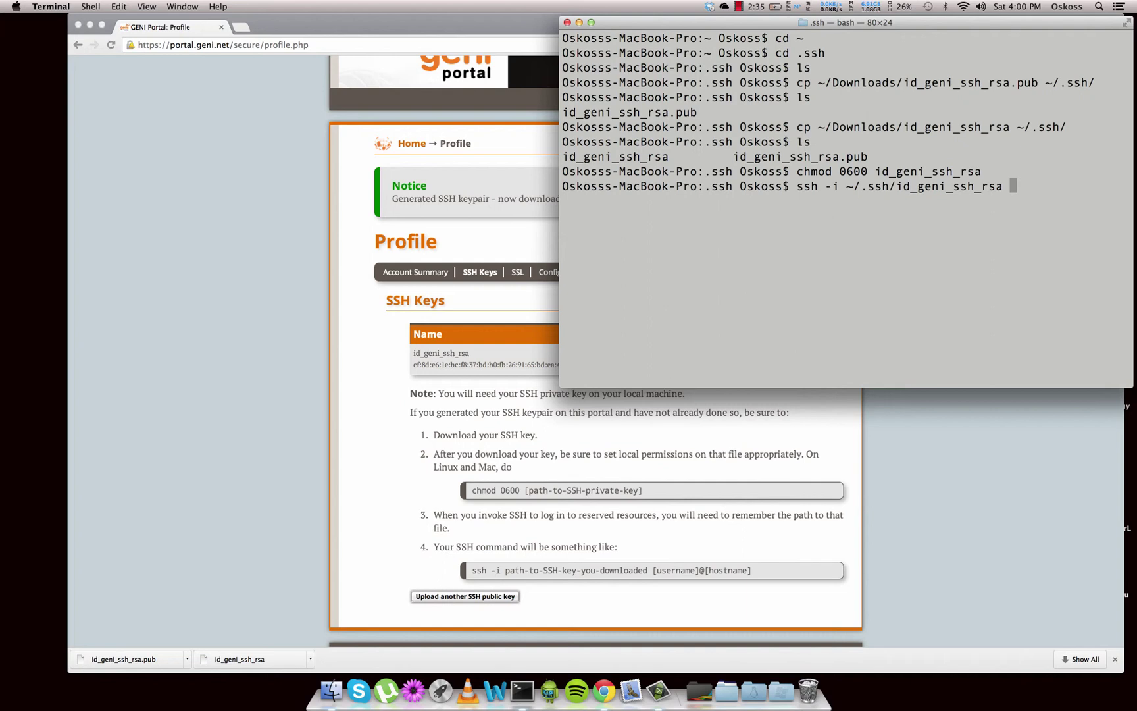
{"action": "type", "text": "pblum@"}
{"action": "key", "text": "BackSpace"}
{"action": "type", "text": "@"}
{"action": "key", "text": "BackSpace"}
{"action": "key", "text": "BackSpace"}
{"action": "key", "text": "BackSpace"}
{"action": "key", "text": "BackSpace"}
{"action": "key", "text": "BackSpace"}
{"action": "key", "text": "BackSpace"}
{"action": "key", "text": "BackSpace"}
{"action": "key", "text": "BackSpace"}
{"action": "key", "text": "BackSpace"}
{"action": "key", "text": "BackSpace"}
{"action": "key", "text": "BackSpace"}
{"action": "key", "text": "BackSpace"}
{"action": "key", "text": "BackSpace"}
{"action": "key", "text": "BackSpace"}
{"action": "key", "text": "BackSpace"}
{"action": "key", "text": "BackSpace"}
{"action": "key", "text": "BackSpace"}
{"action": "key", "text": "BackSpace"}
{"action": "key", "text": "BackSpace"}
{"action": "key", "text": "BackSpace"}
{"action": "key", "text": "BackSpace"}
{"action": "key", "text": "BackSpace"}
{"action": "key", "text": "BackSpace"}
{"action": "key", "text": "BackSpace"}
{"action": "key", "text": "BackSpace"}
{"action": "key", "text": "BackSpace"}
{"action": "key", "text": "BackSpace"}
{"action": "key", "text": "BackSpace"}
{"action": "key", "text": "BackSpace"}
{"action": "key", "text": "BackSpace"}
{"action": "key", "text": "BackSpace"}
{"action": "key", "text": "BackSpace"}
{"action": "key", "text": "BackSpace"}
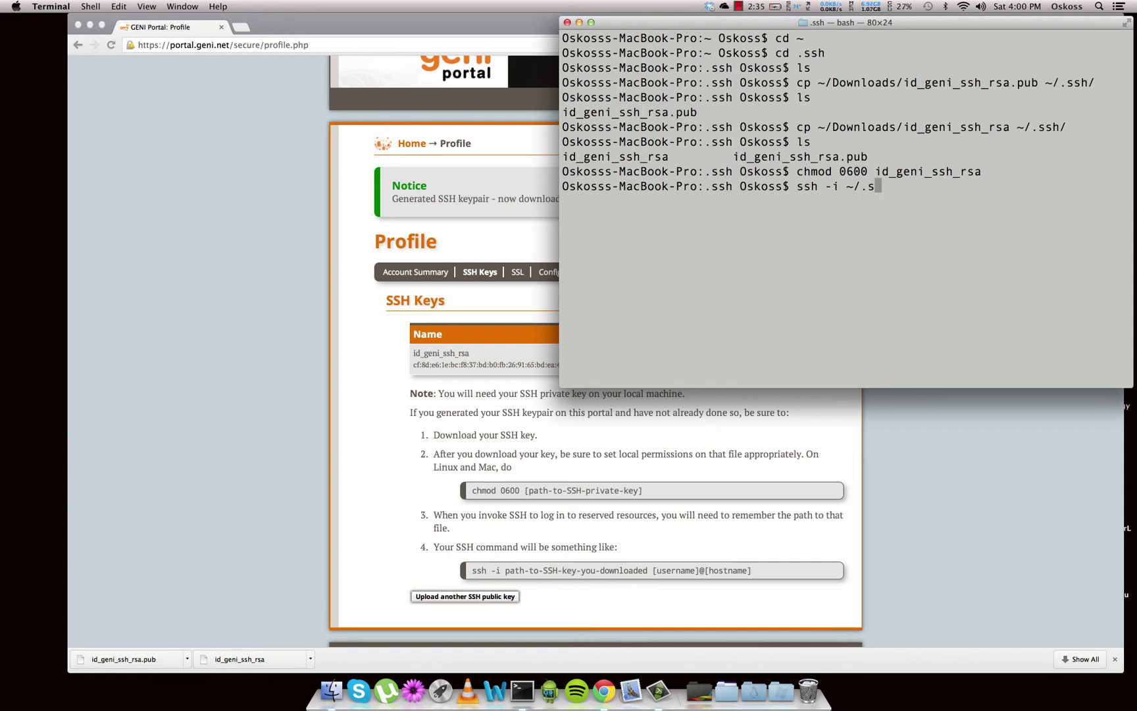